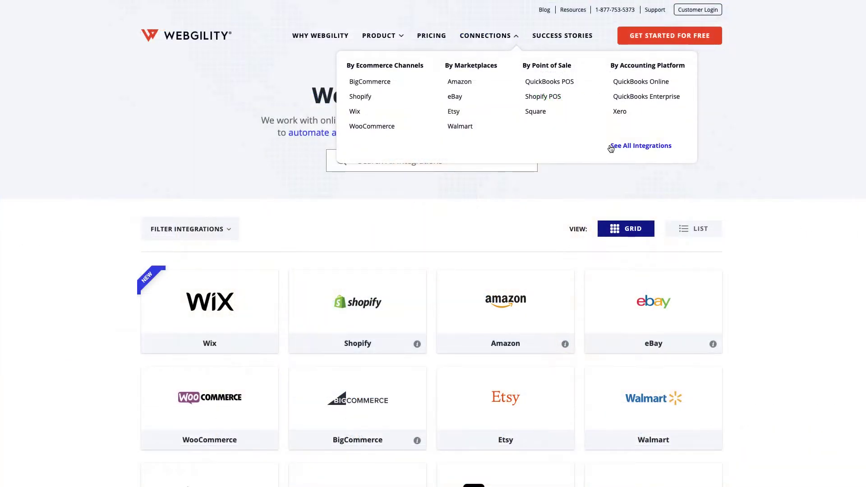
# Step: Show the full Webgility Integrations list from the Connections menu
pyautogui.click(663, 146)
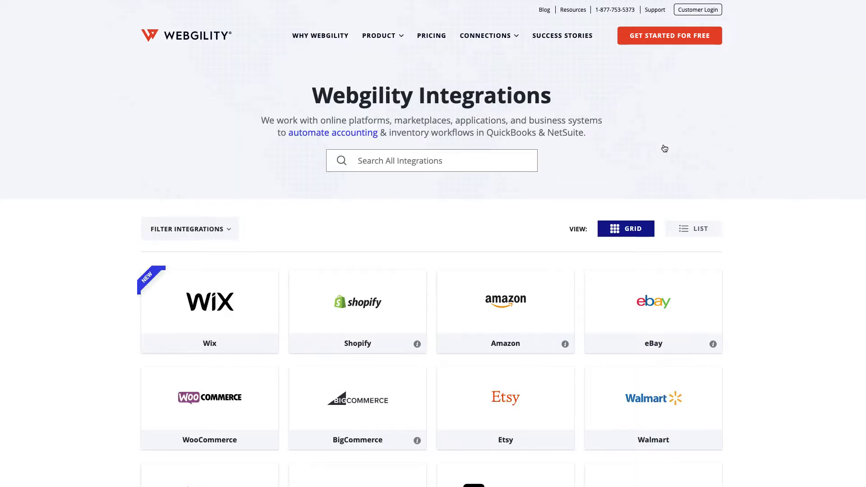
pyautogui.scroll(-3, 679, 167)
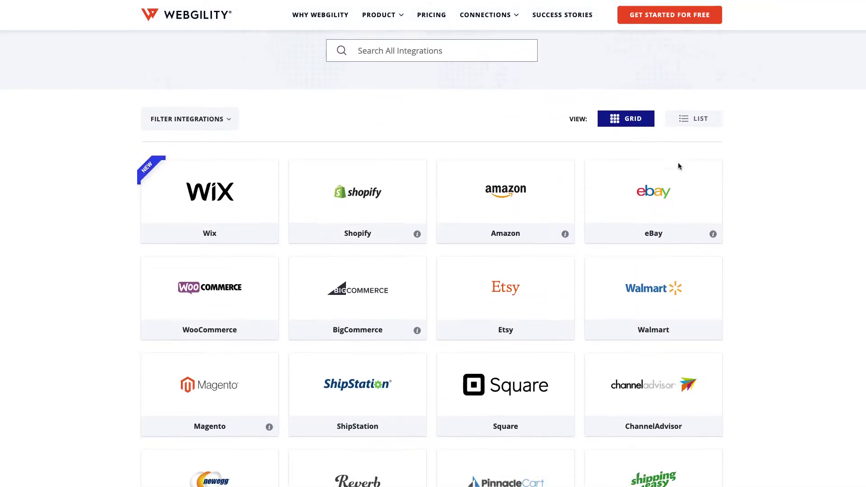
pyautogui.scroll(-2, 679, 167)
pyautogui.scroll(-1, 680, 167)
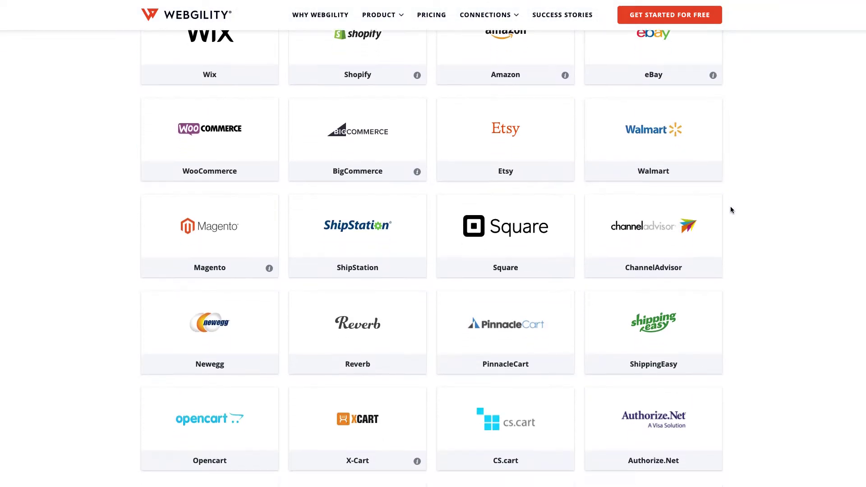
pyautogui.scroll(-3, 730, 210)
pyautogui.scroll(-2, 731, 209)
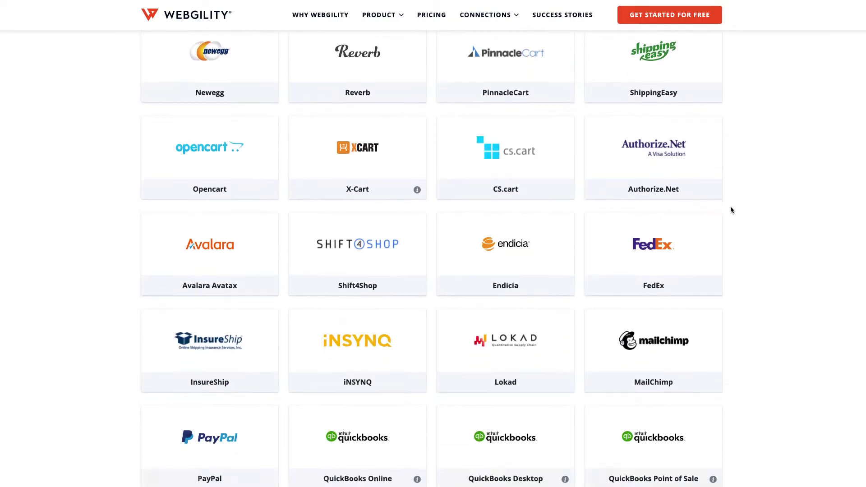
pyautogui.scroll(-1, 731, 209)
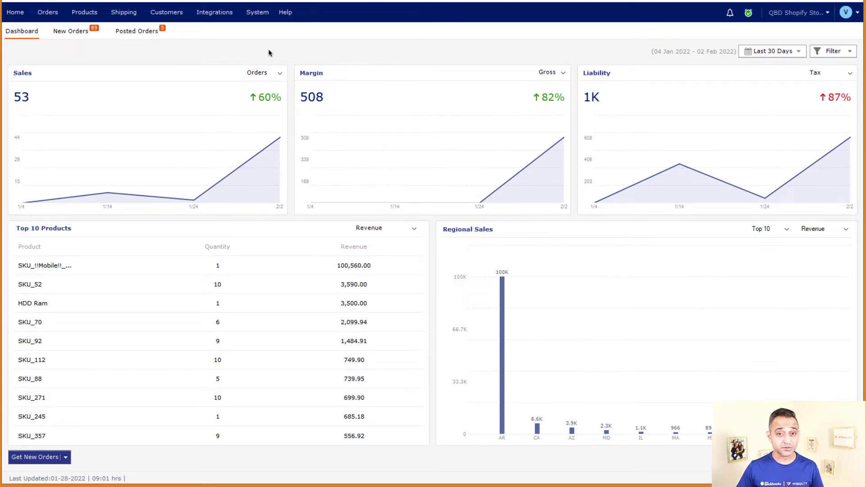
# Step: From New Orders, view John Smith's order #GILI6155 details, its Customer billing/shipping info, then Details again
pyautogui.click(80, 32)
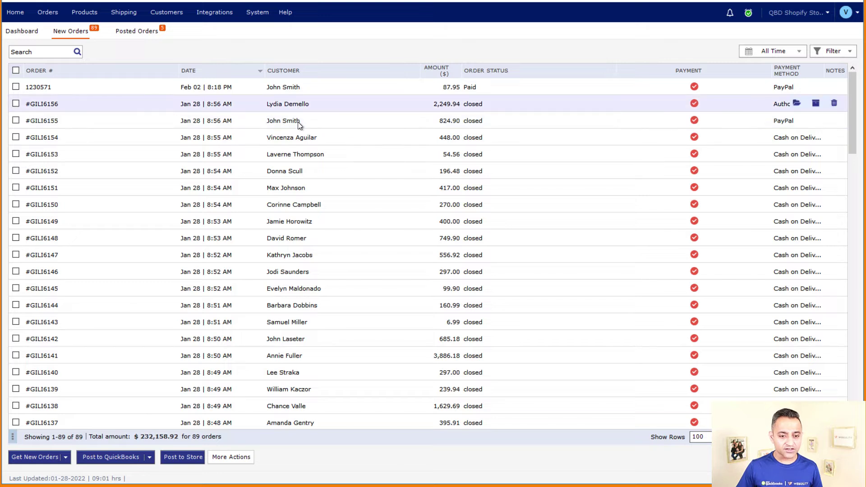
pyautogui.click(298, 121)
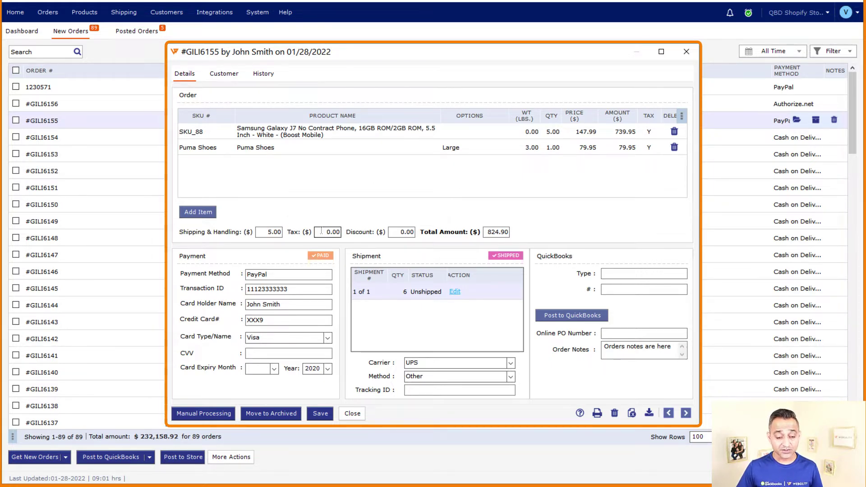
pyautogui.click(670, 355)
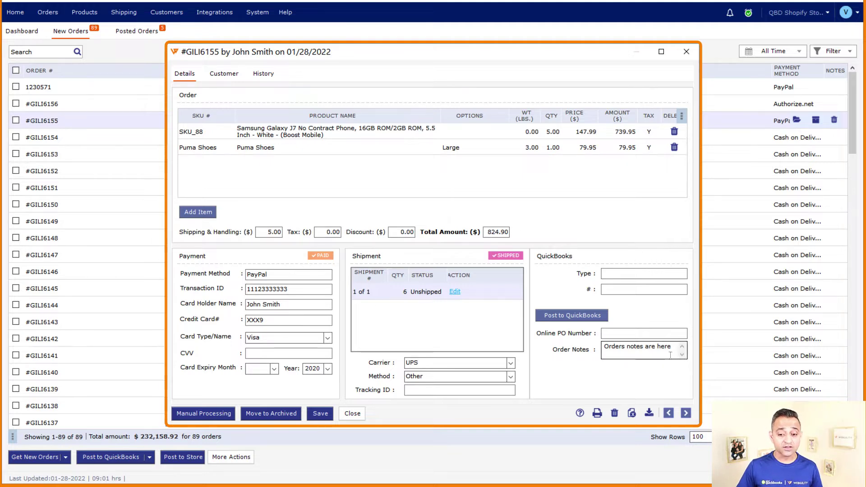
pyautogui.click(217, 72)
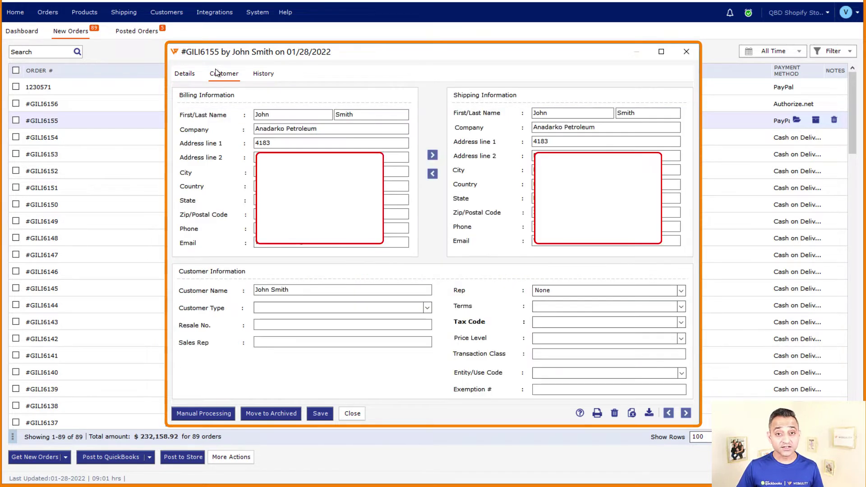
pyautogui.click(185, 74)
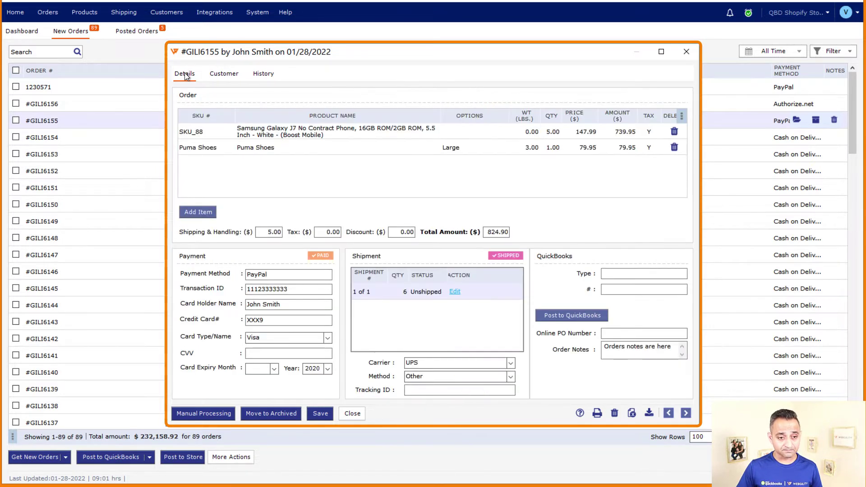
# Step: Post order #GILI6155 to QuickBooks as a Sales Receipt and view it in QuickBooks
pyautogui.click(574, 318)
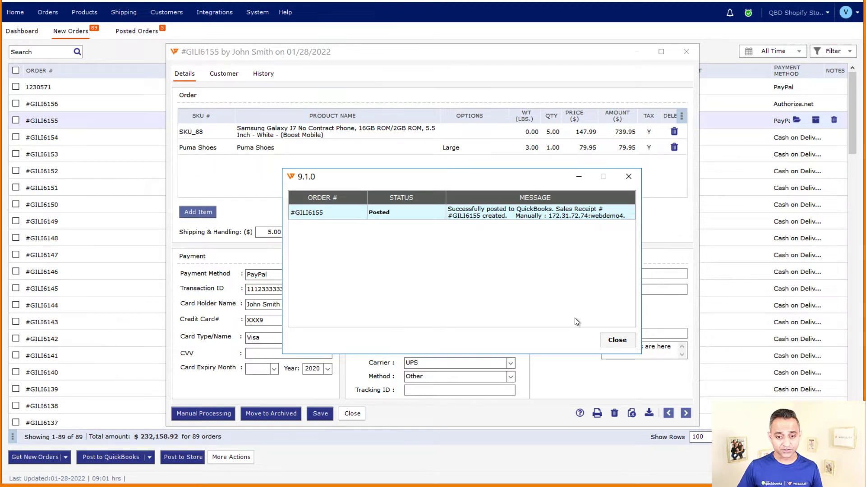
pyautogui.press('Escape')
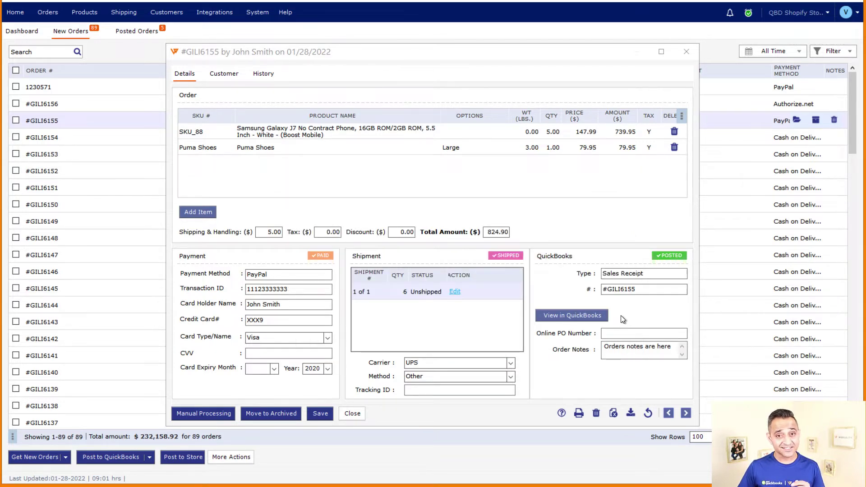
pyautogui.click(568, 316)
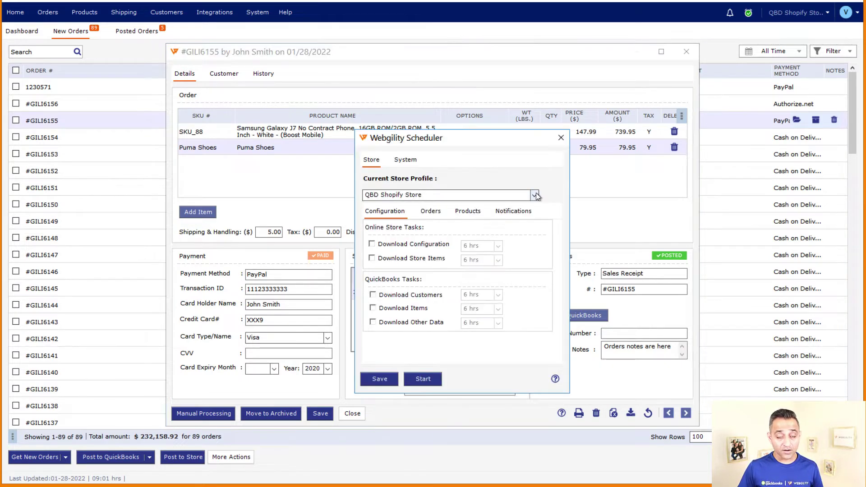
# Step: In the Scheduler, keep the QBD Shopify Store profile and review its scheduled Orders tasks
pyautogui.click(535, 195)
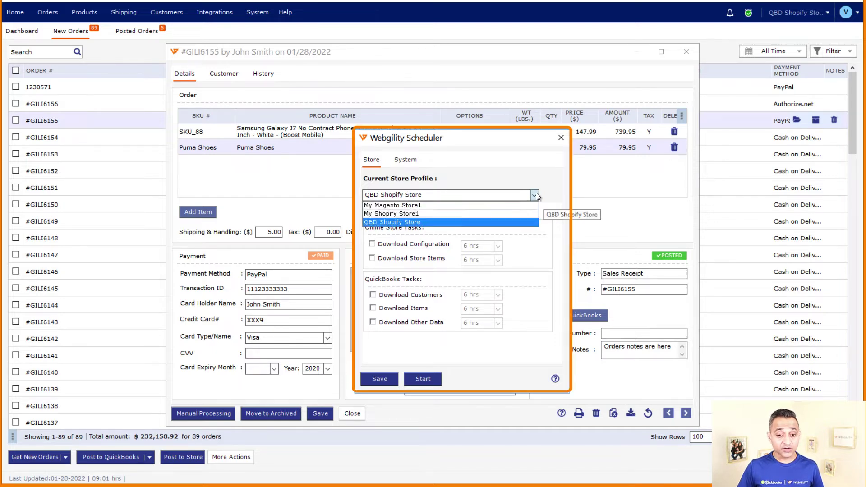
pyautogui.click(557, 178)
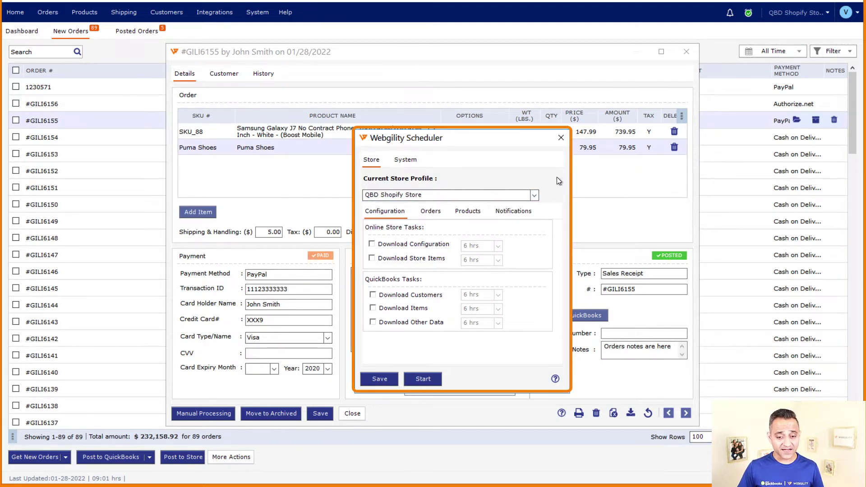
pyautogui.click(429, 214)
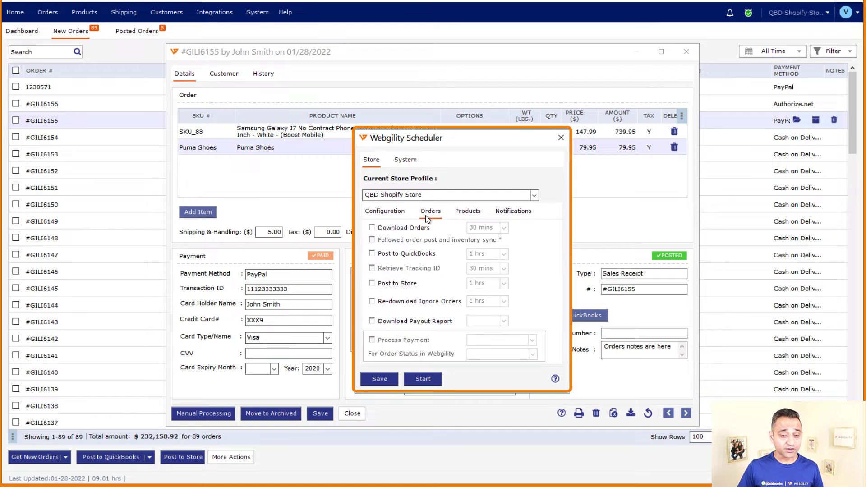
pyautogui.click(475, 212)
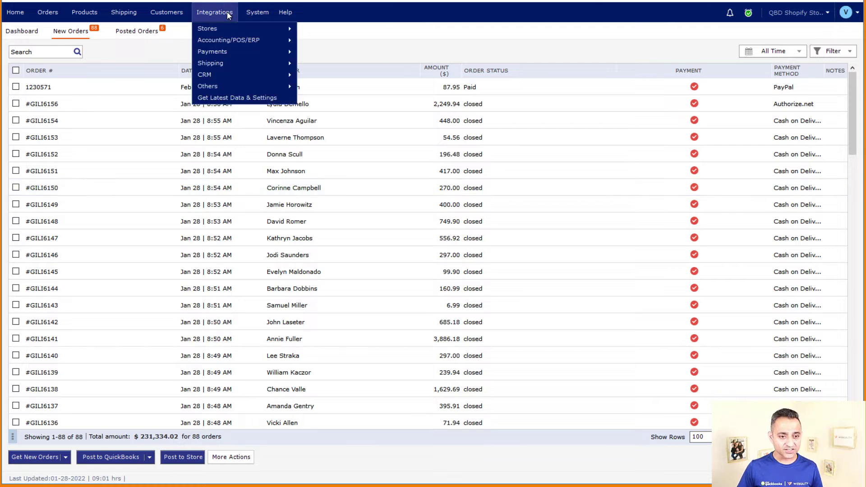
pyautogui.moveTo(228, 40)
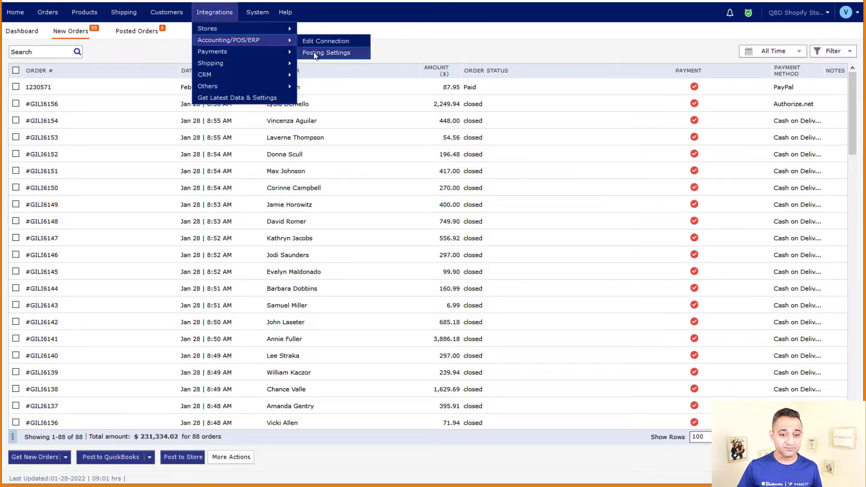
# Step: In Posting Settings, try group posting with daily interval, then keep posting each order individually
pyautogui.click(315, 54)
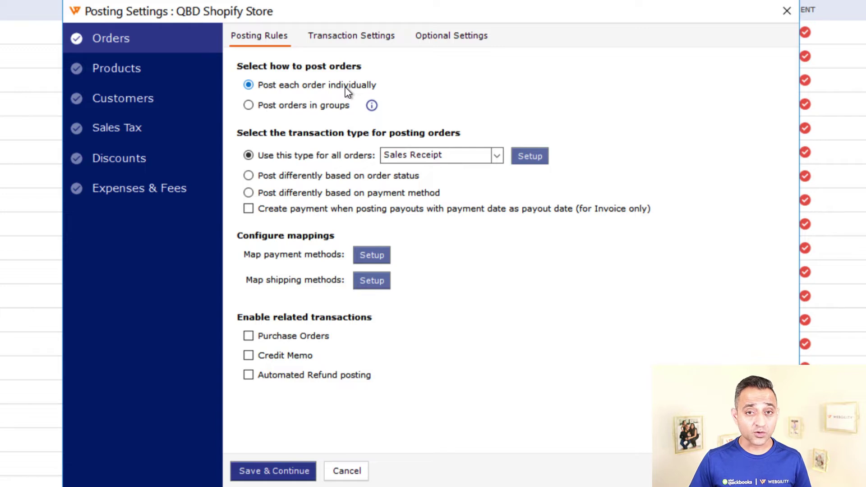
pyautogui.click(322, 106)
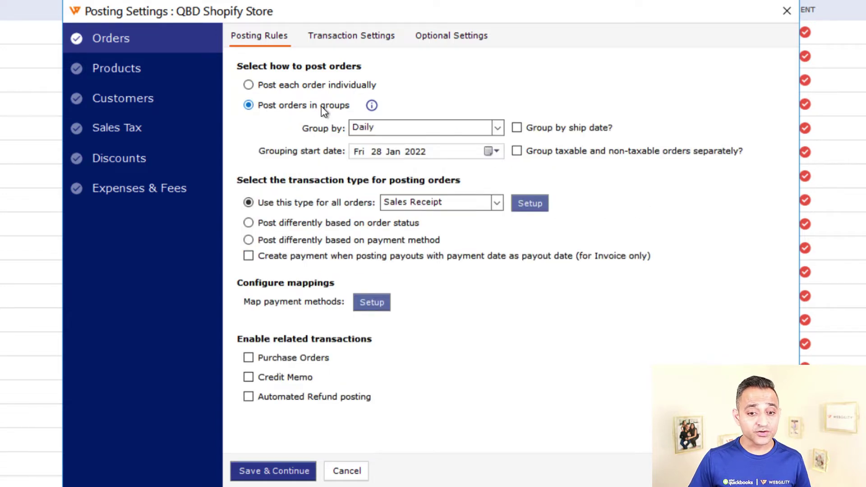
pyautogui.click(494, 132)
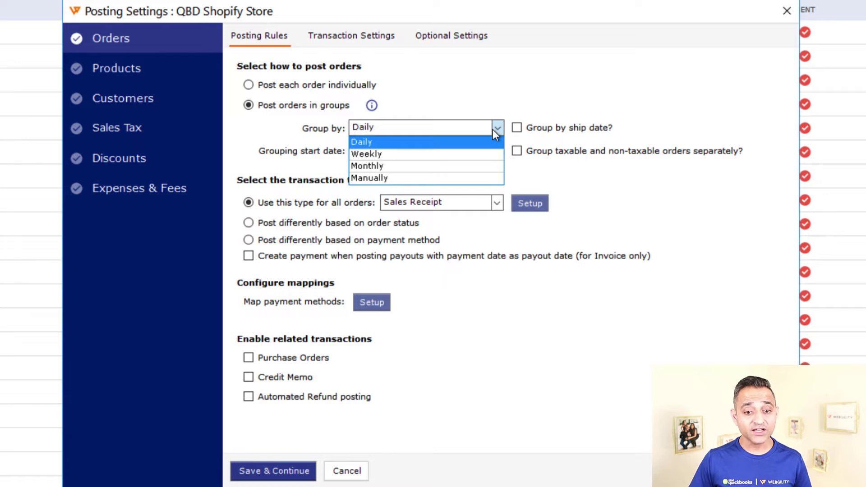
pyautogui.click(529, 100)
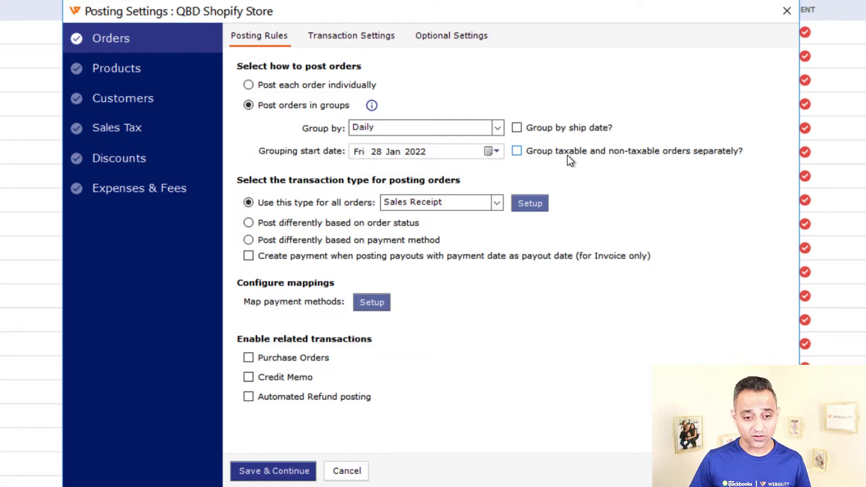
pyautogui.click(257, 85)
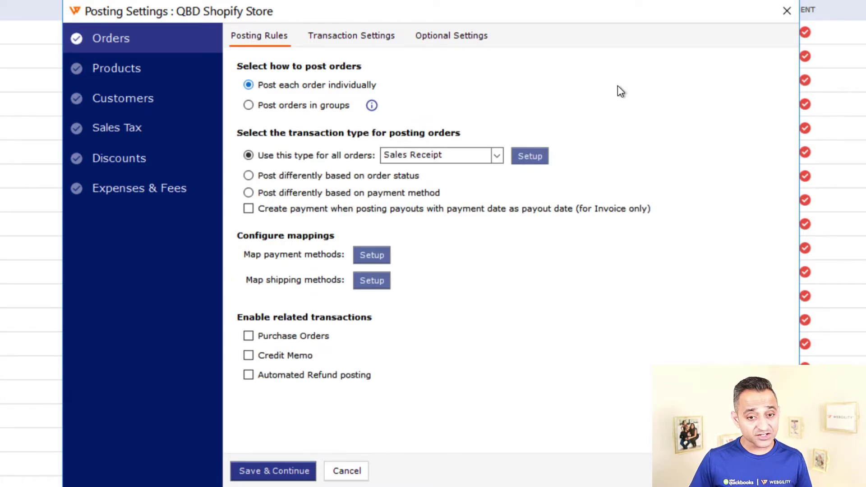
# Step: Keep Sales Receipt as transaction type, review its settings, then post differently by payment method
pyautogui.click(495, 157)
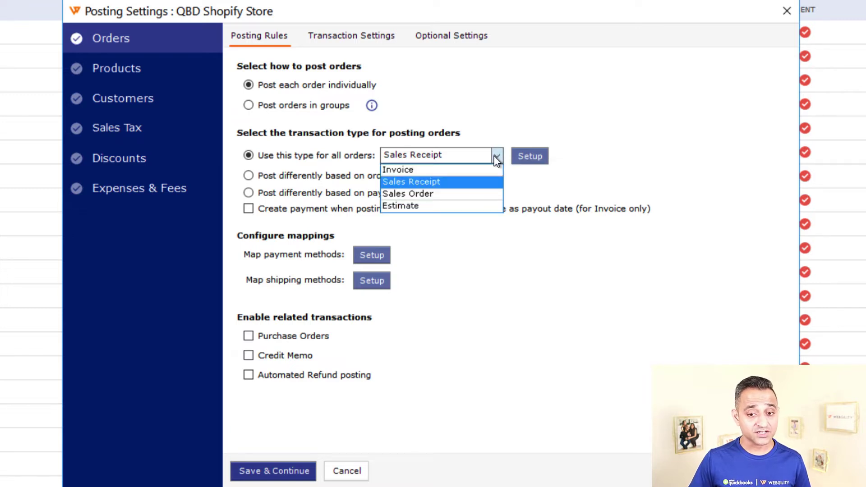
pyautogui.click(533, 130)
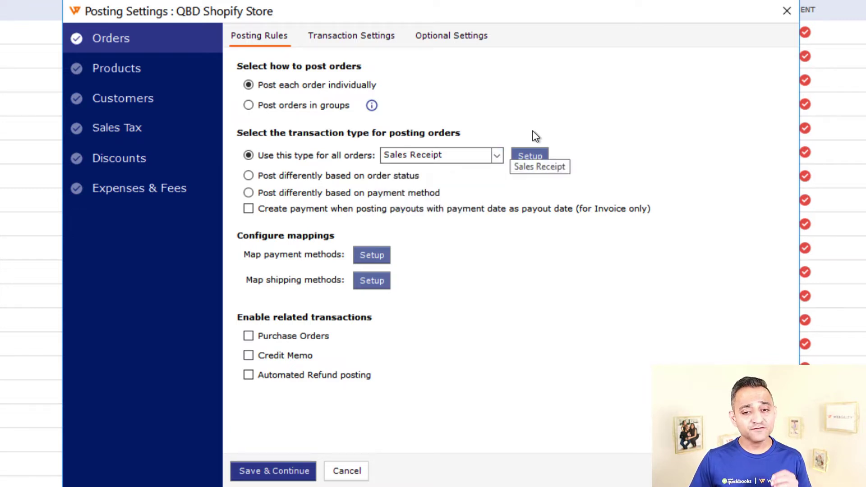
pyautogui.click(547, 155)
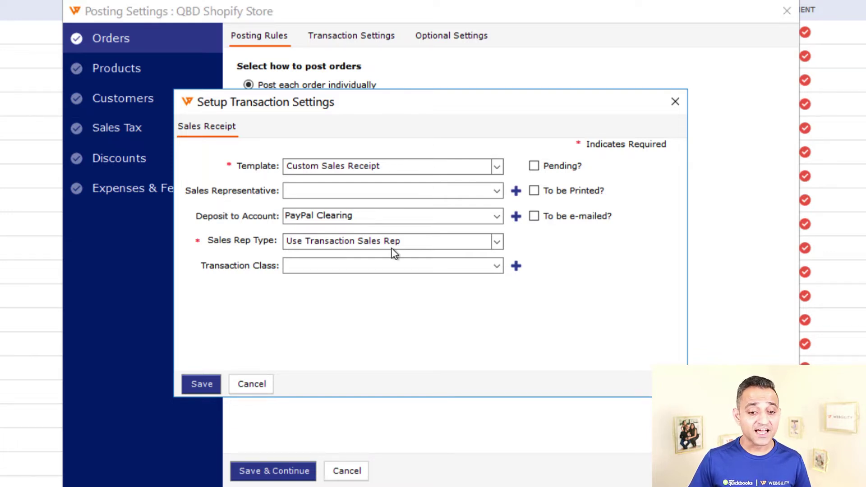
pyautogui.click(237, 389)
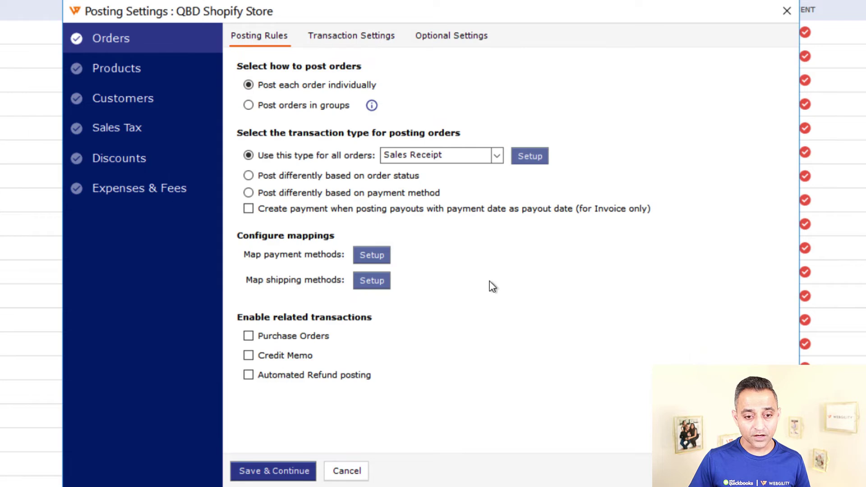
pyautogui.click(346, 177)
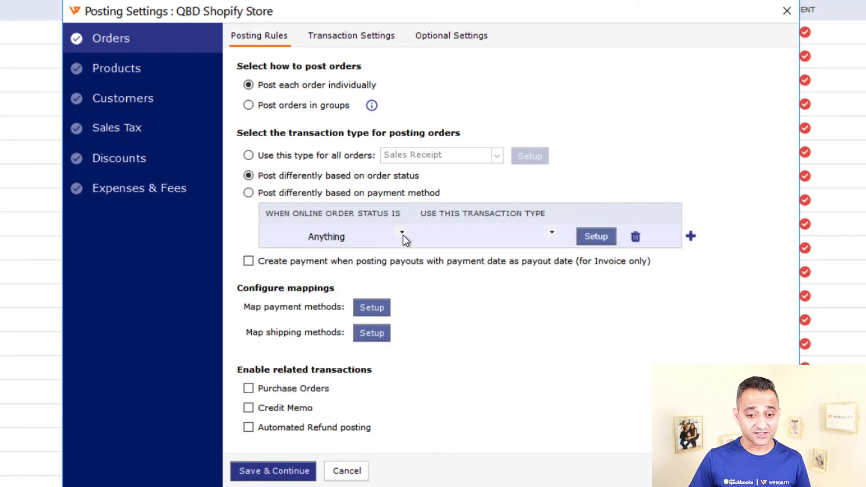
pyautogui.click(322, 194)
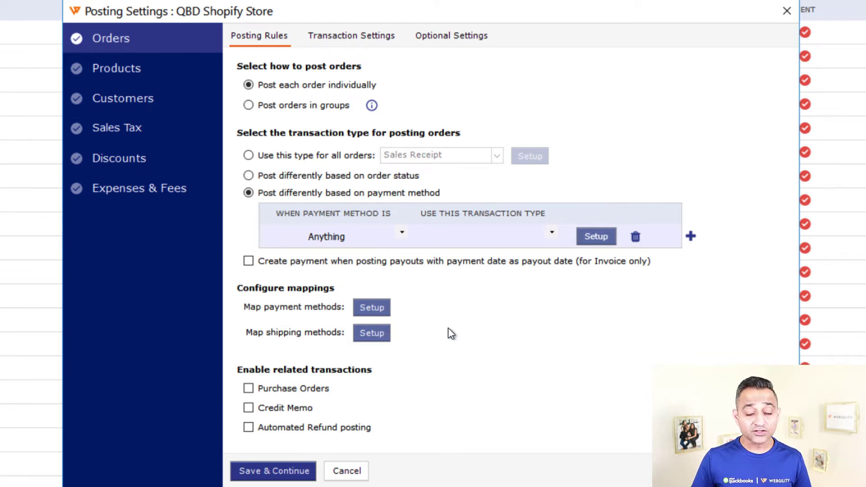
# Step: Enable Purchase Orders as a related transaction and review the Purchase Order rules
pyautogui.click(308, 391)
pyautogui.click(552, 44)
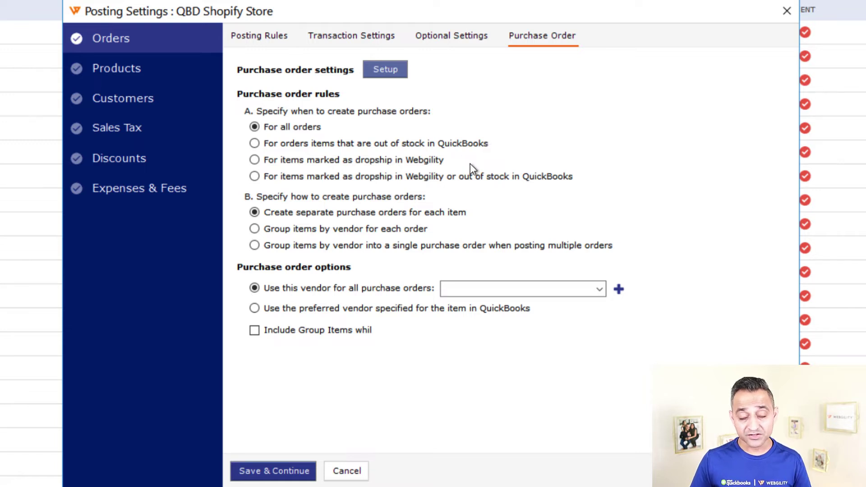
pyautogui.click(253, 35)
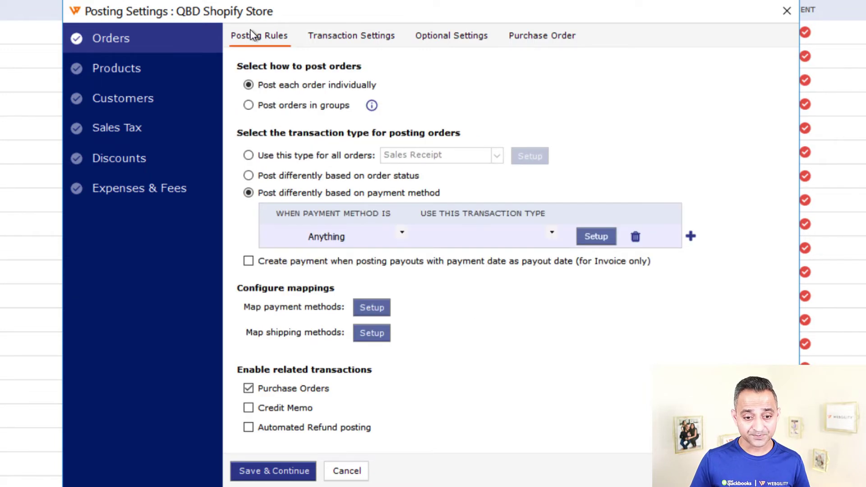
# Step: Enable Credit Memo as a related transaction and review its setup fields
pyautogui.click(284, 407)
pyautogui.click(624, 38)
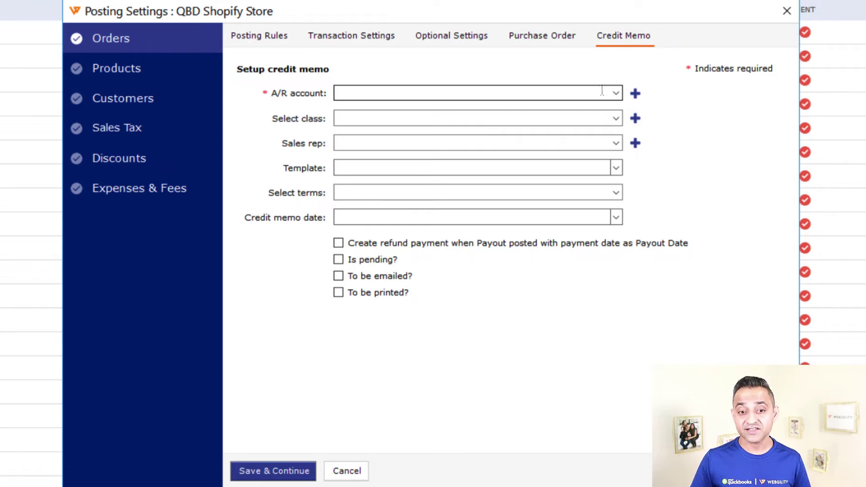
pyautogui.click(474, 141)
pyautogui.click(244, 35)
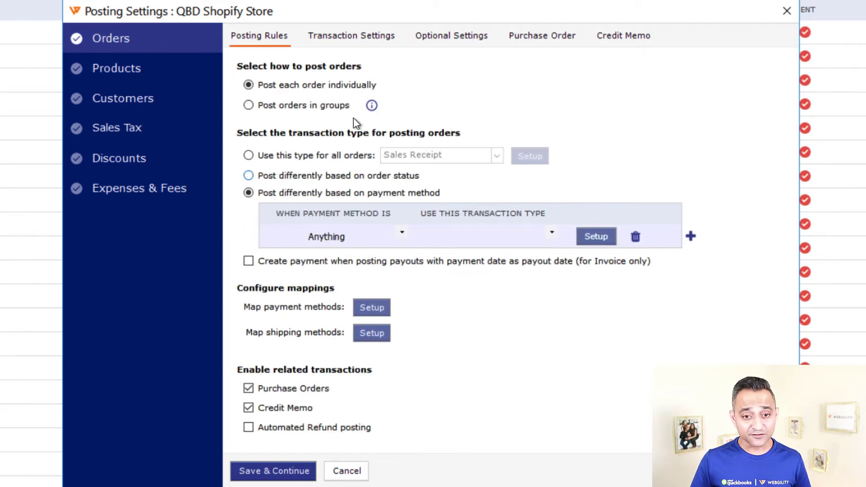
# Step: In Transaction Settings, review the Item description and Transaction memo choices without changing them
pyautogui.click(359, 37)
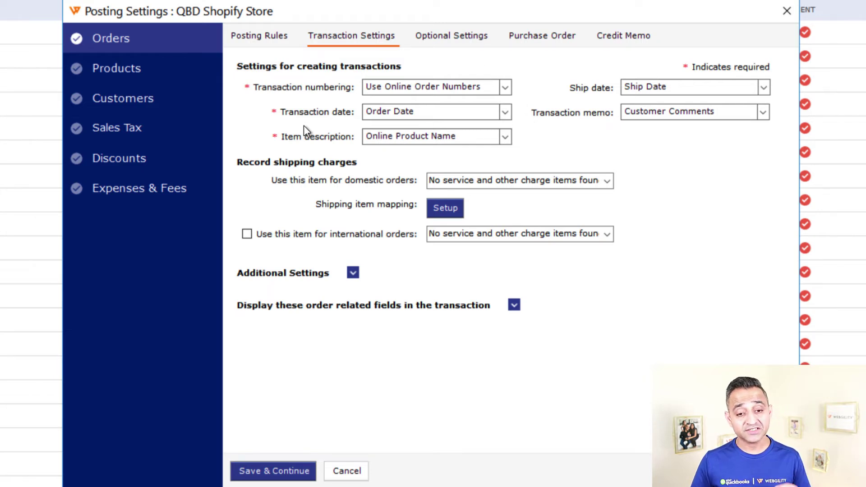
pyautogui.click(504, 137)
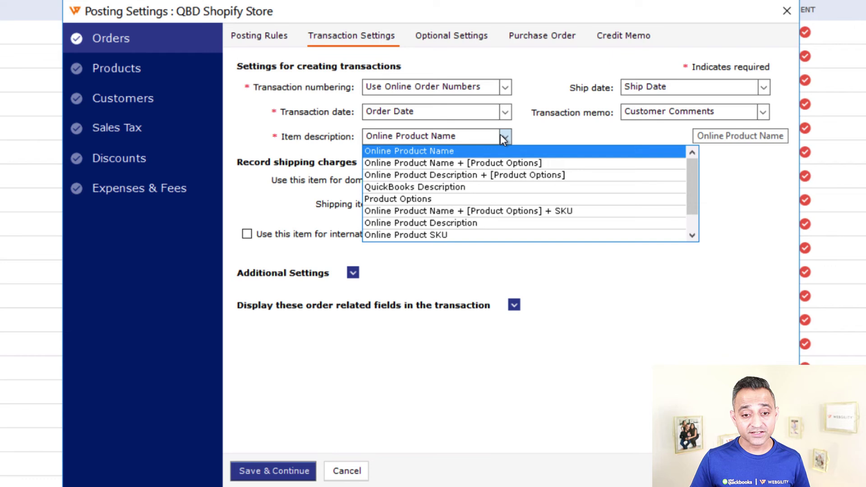
pyautogui.click(528, 131)
pyautogui.click(719, 119)
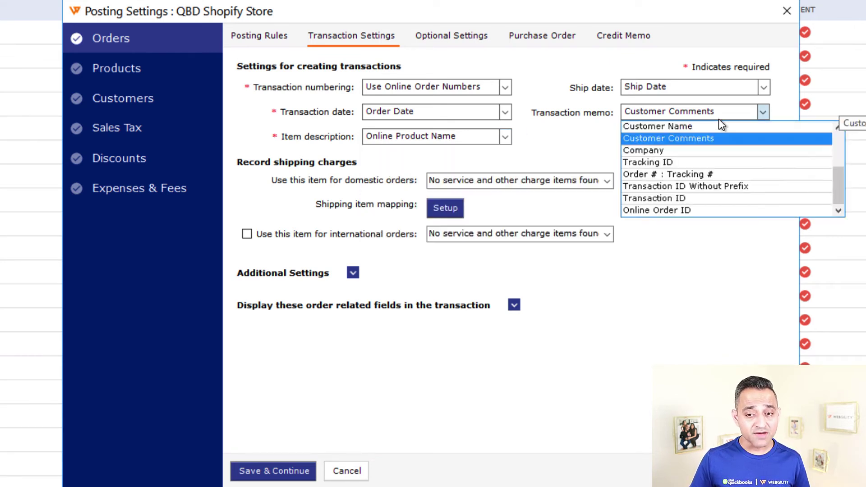
pyautogui.click(576, 136)
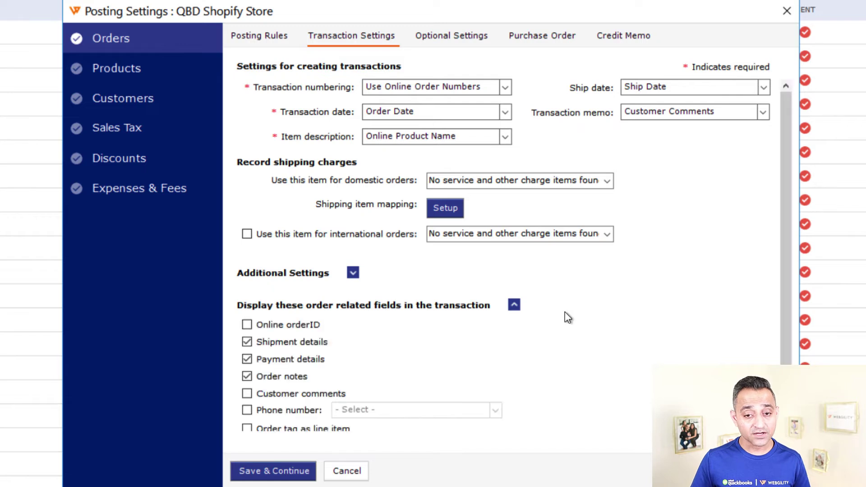
# Step: Expand and collapse the list of order-related fields displayed in transactions
pyautogui.click(516, 306)
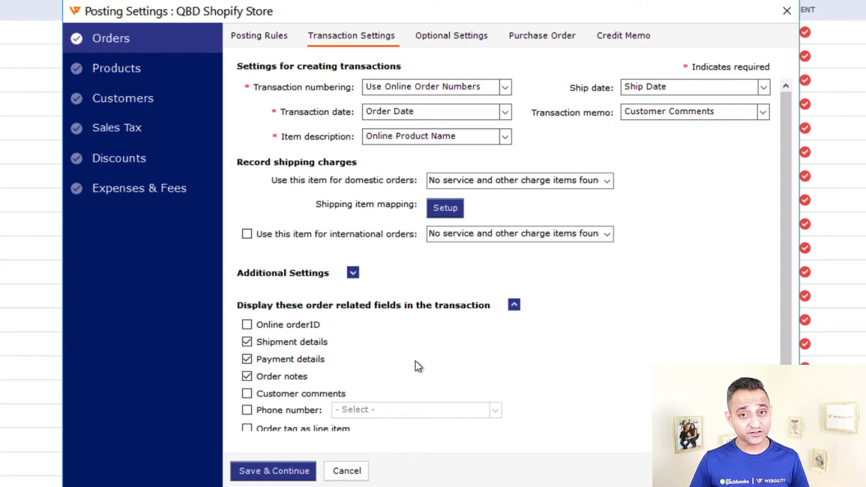
pyautogui.click(514, 305)
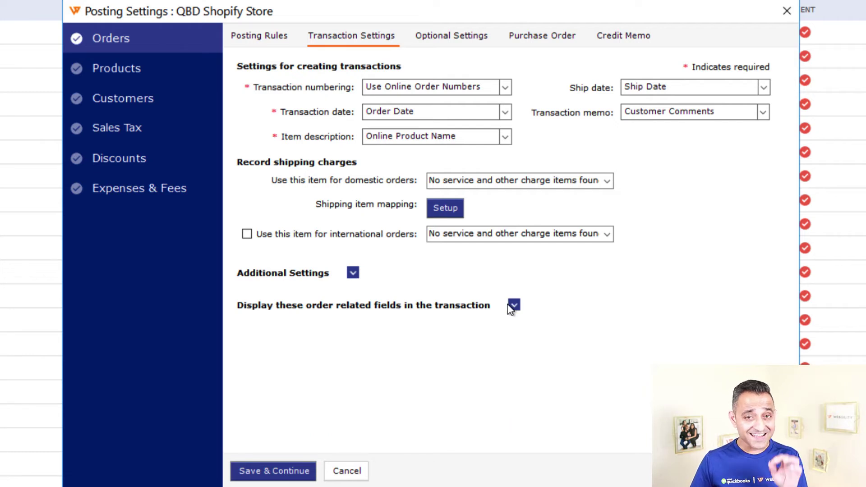
# Step: Review Optional Settings, the Products matching settings with auto-create setup, then the Customers settings
pyautogui.click(451, 39)
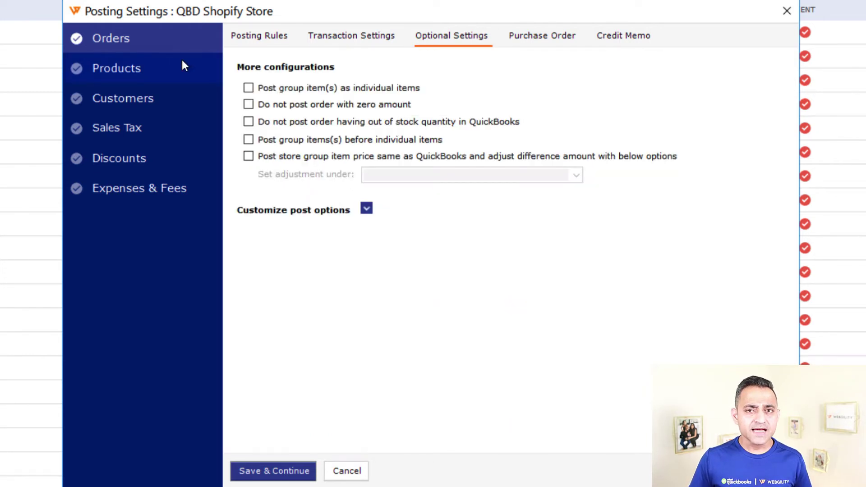
pyautogui.click(182, 60)
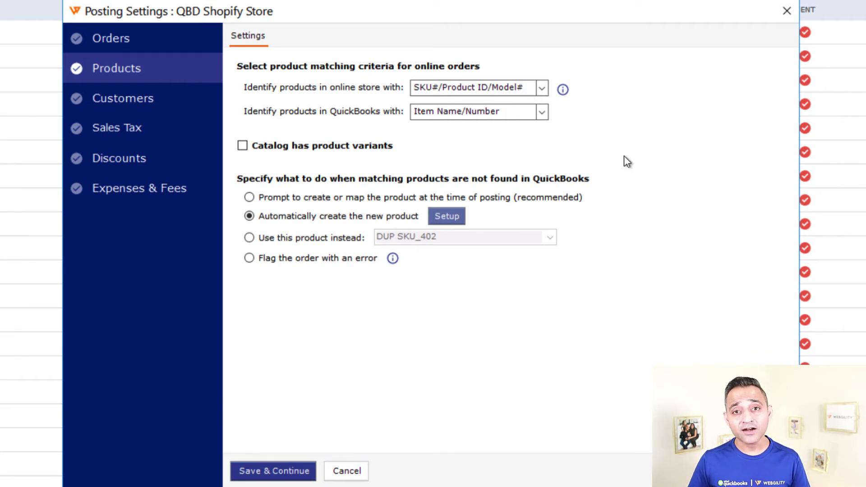
pyautogui.click(446, 217)
pyautogui.click(198, 108)
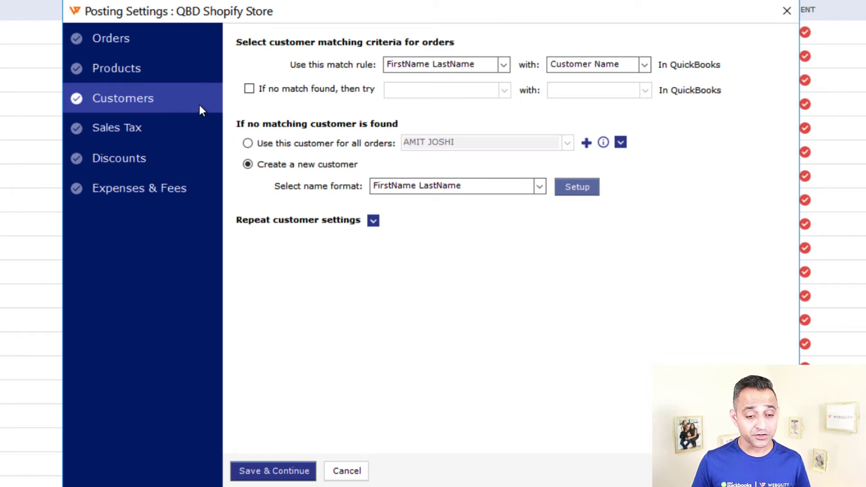
# Step: In Sales Tax, try no-tax and QuickBooks-recalculate options, set line-item tax by state, then choose Avalara
pyautogui.click(170, 127)
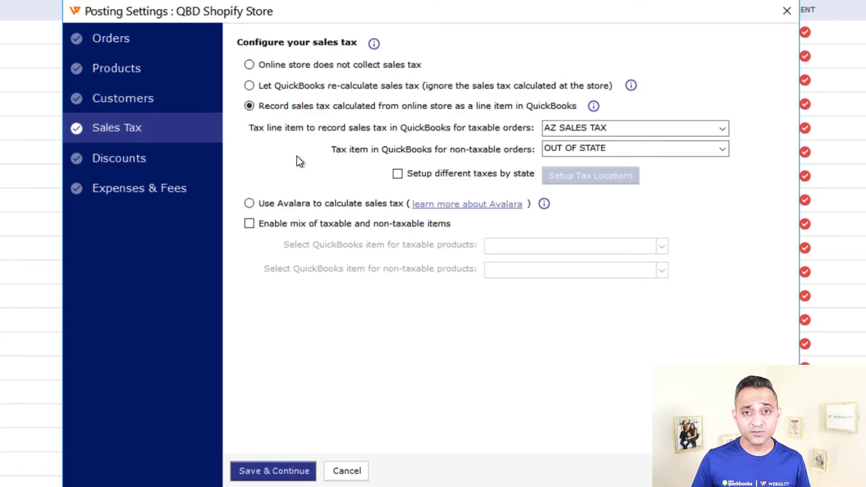
pyautogui.click(332, 68)
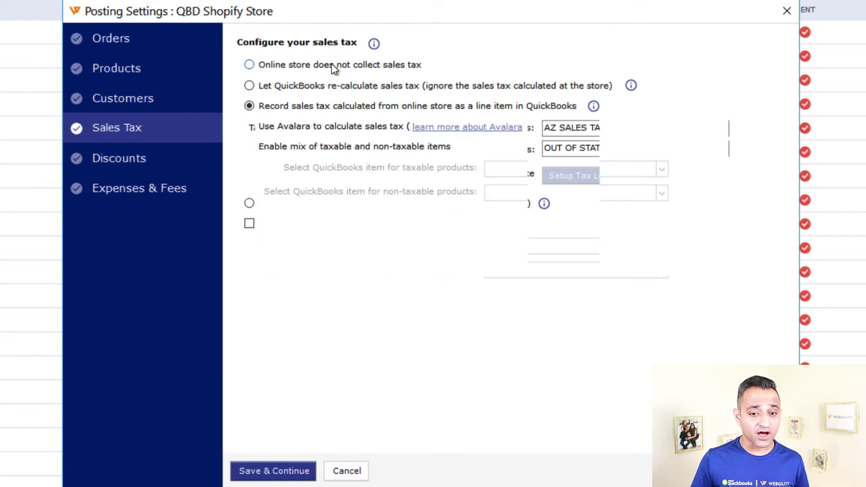
pyautogui.click(345, 87)
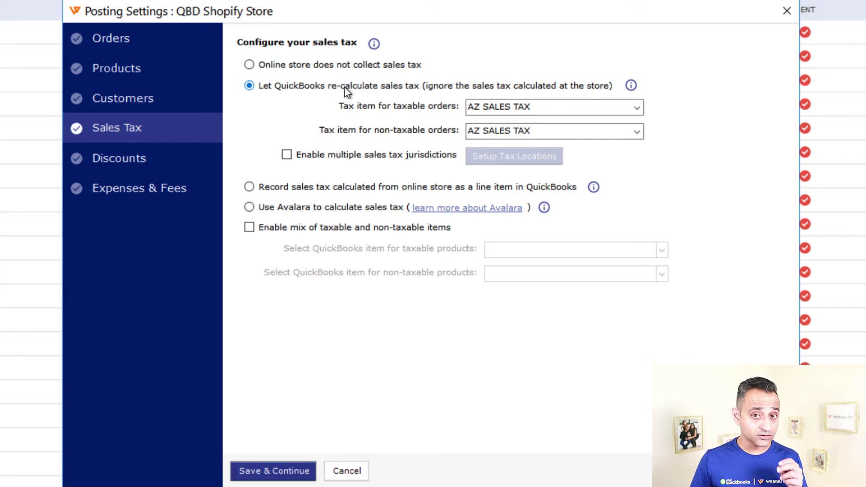
pyautogui.click(299, 188)
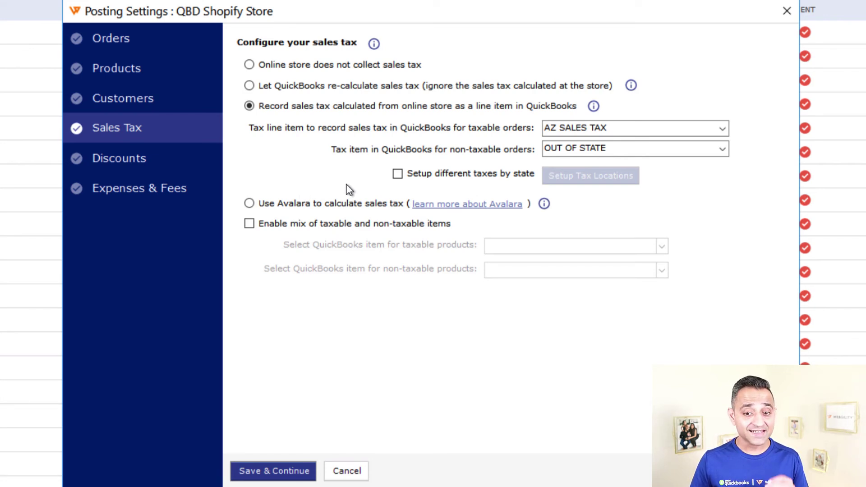
pyautogui.click(439, 176)
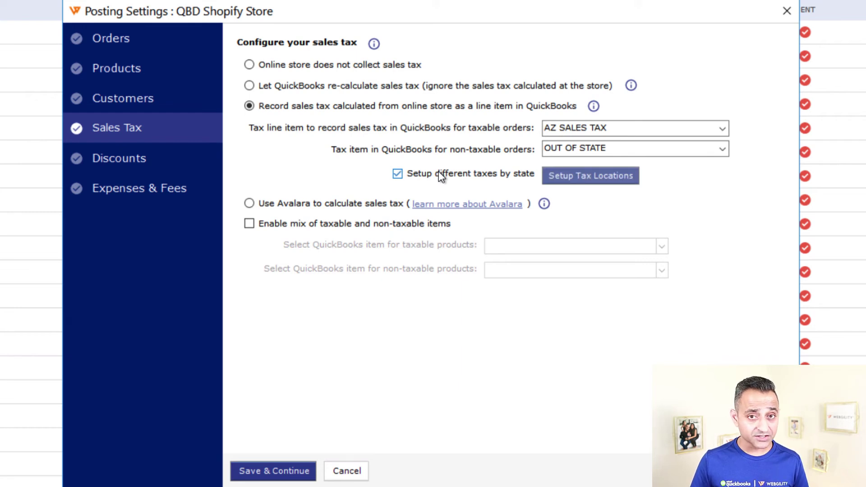
pyautogui.click(322, 208)
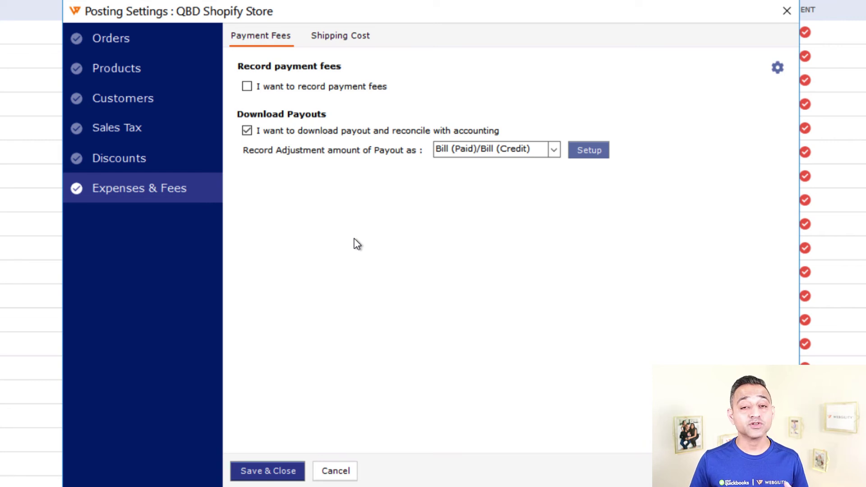
# Step: In Expenses & Fees, turn on payment fee recording, then review the Shipping Cost settings
pyautogui.click(303, 92)
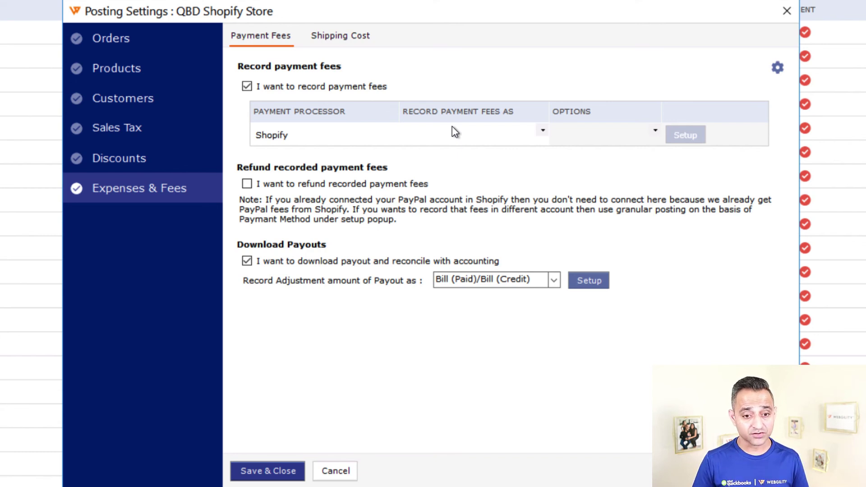
pyautogui.click(368, 35)
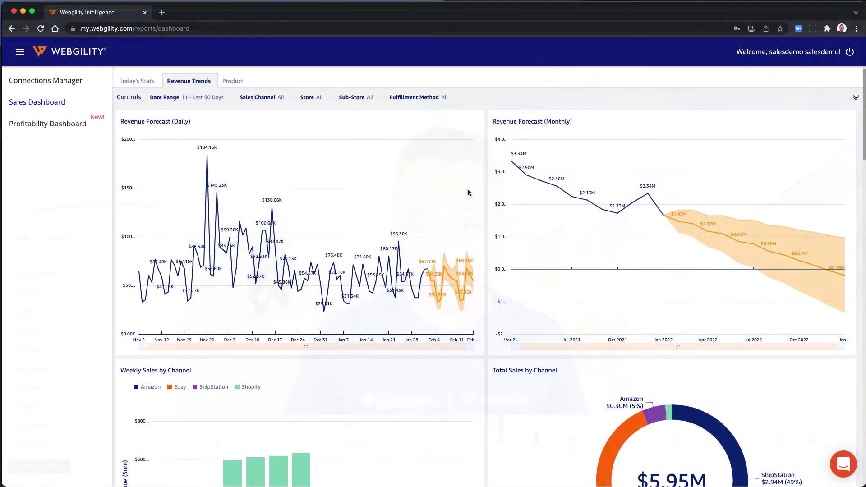
pyautogui.scroll(-3, 467, 193)
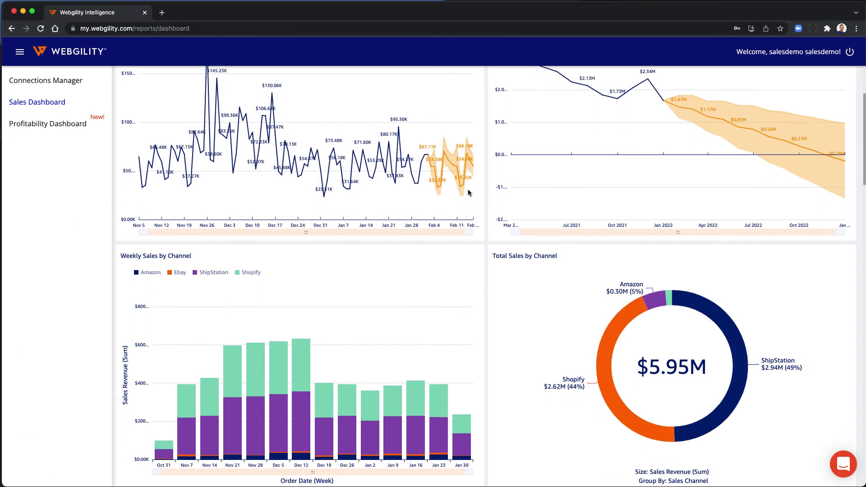
pyautogui.scroll(-2, 468, 193)
pyautogui.scroll(-1, 469, 192)
pyautogui.scroll(-1, 469, 193)
pyautogui.scroll(-2, 469, 193)
pyautogui.scroll(-2, 469, 192)
pyautogui.scroll(-1, 468, 193)
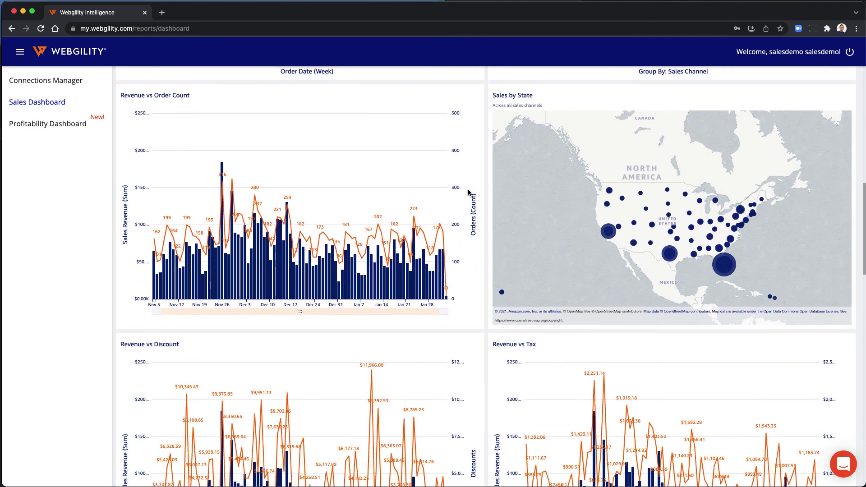
pyautogui.scroll(-1, 468, 193)
pyautogui.scroll(-2, 469, 193)
pyautogui.scroll(-1, 468, 193)
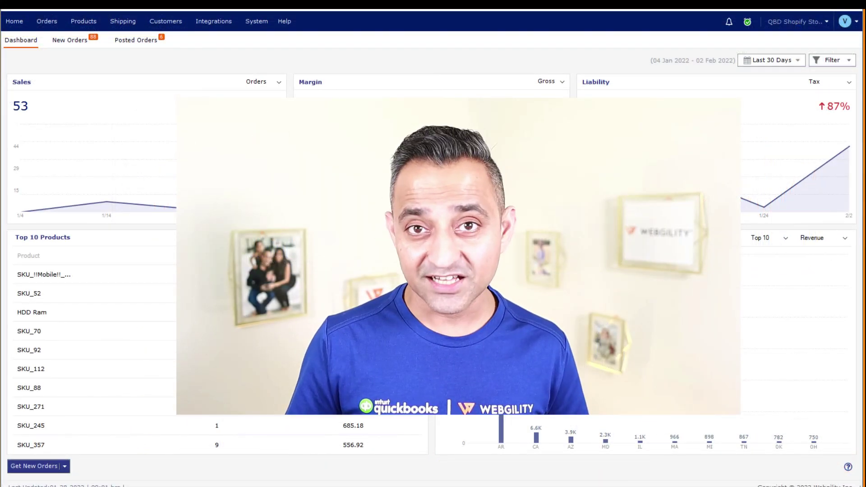